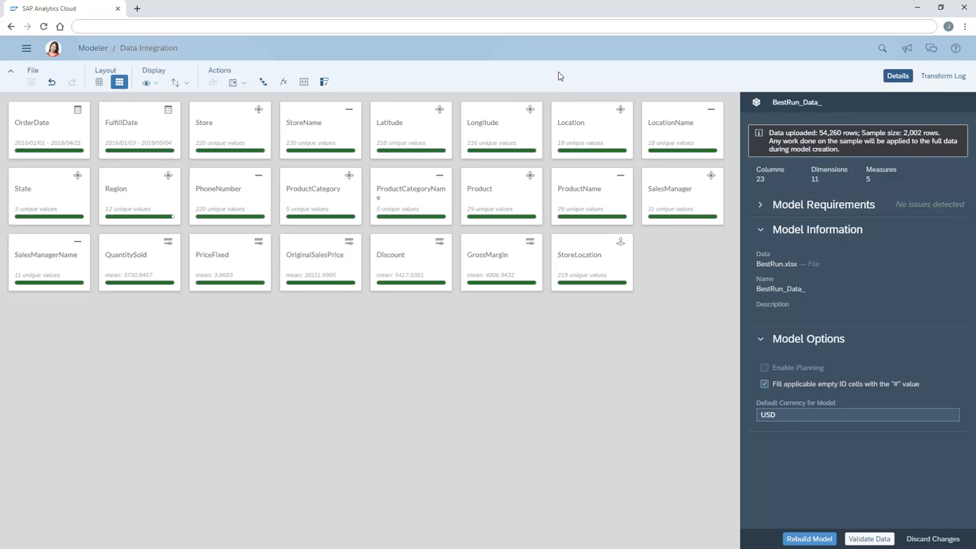
- Build a level-based location hierarchy from the selected columns, ordered State, Region, Location, and accept the modeling changes
{"action": "left_click", "coordinate": [572, 126]}
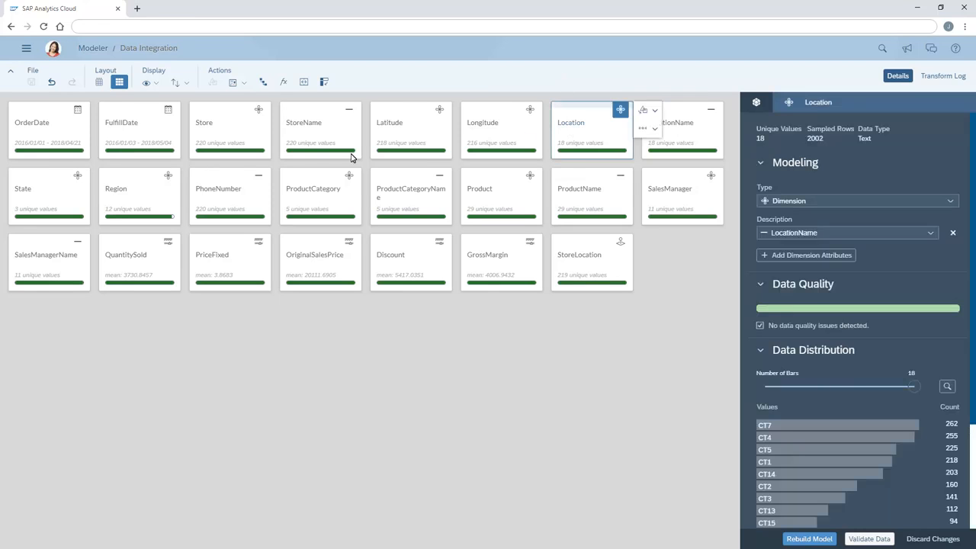
{"action": "left_click", "coordinate": [24, 195]}
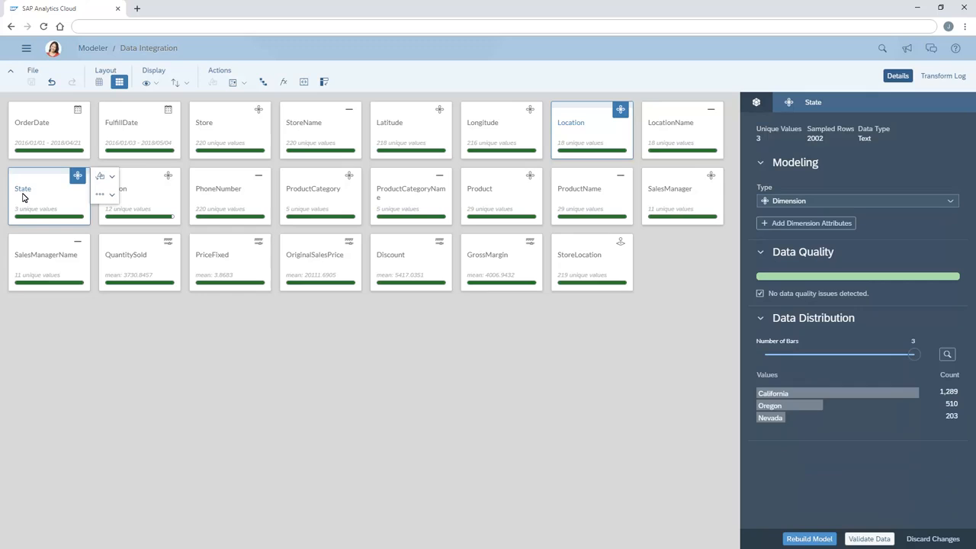
{"action": "left_click", "coordinate": [122, 196]}
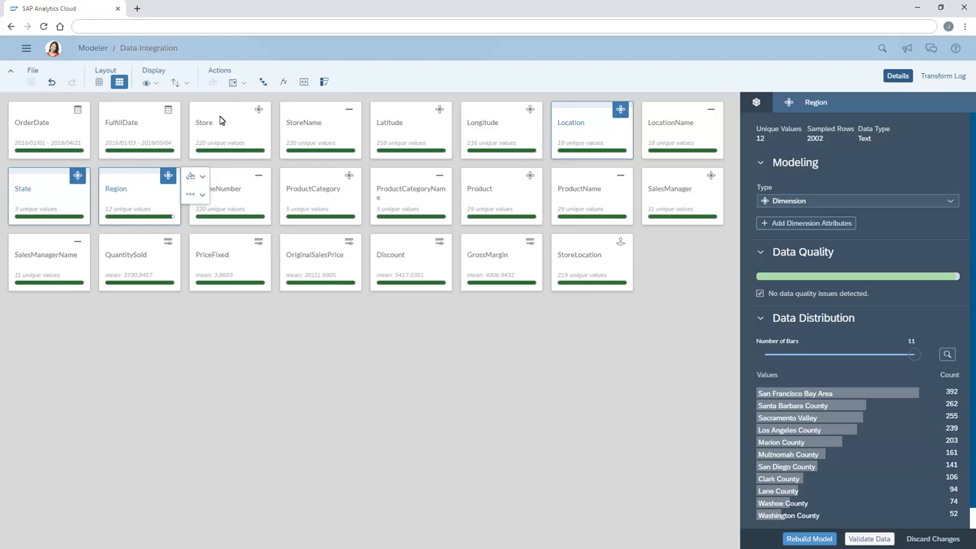
{"action": "left_click", "coordinate": [263, 82]}
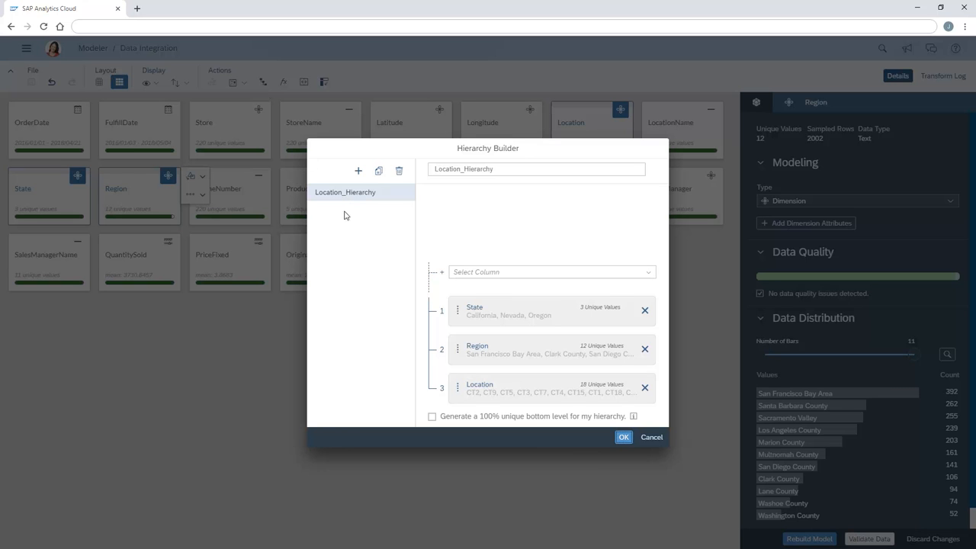
{"action": "mouse_move", "coordinate": [457, 390]}
{"action": "left_mouse_down"}
{"action": "mouse_move", "coordinate": [460, 334]}
{"action": "mouse_move", "coordinate": [461, 397]}
{"action": "left_mouse_up"}
{"action": "left_click", "coordinate": [624, 439]}
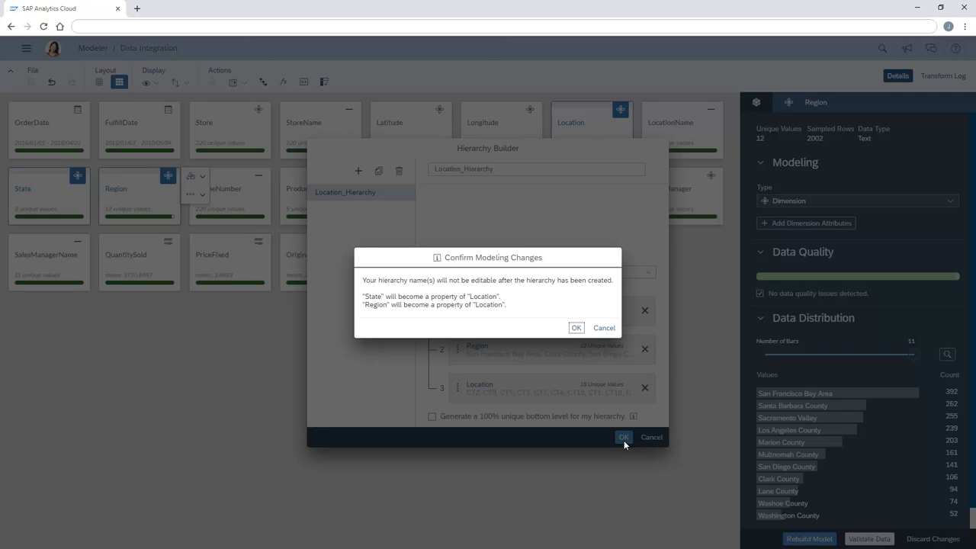
{"action": "left_click", "coordinate": [576, 328]}
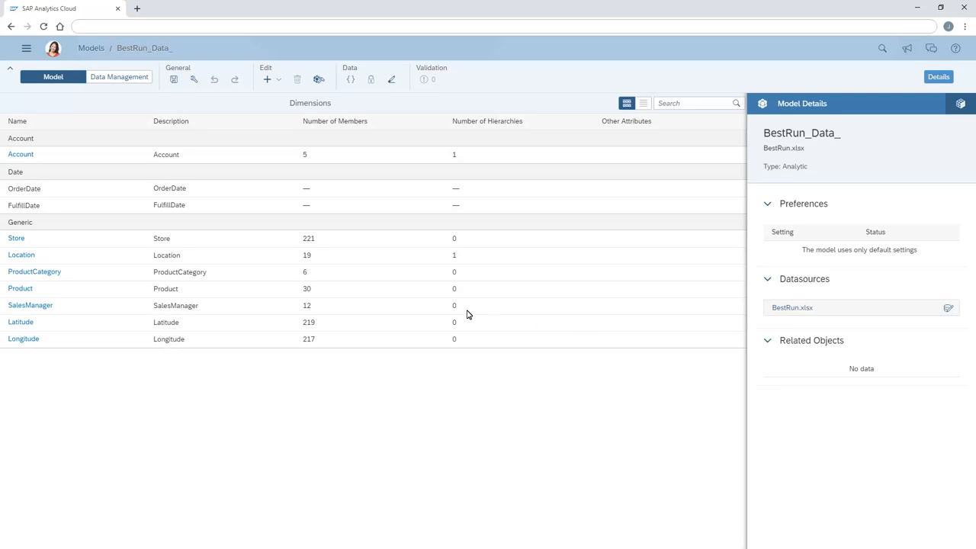
- Review the Location dimension's hierarchy levels and its members in grid view, and return to the model's dimension list
{"action": "left_click", "coordinate": [167, 263]}
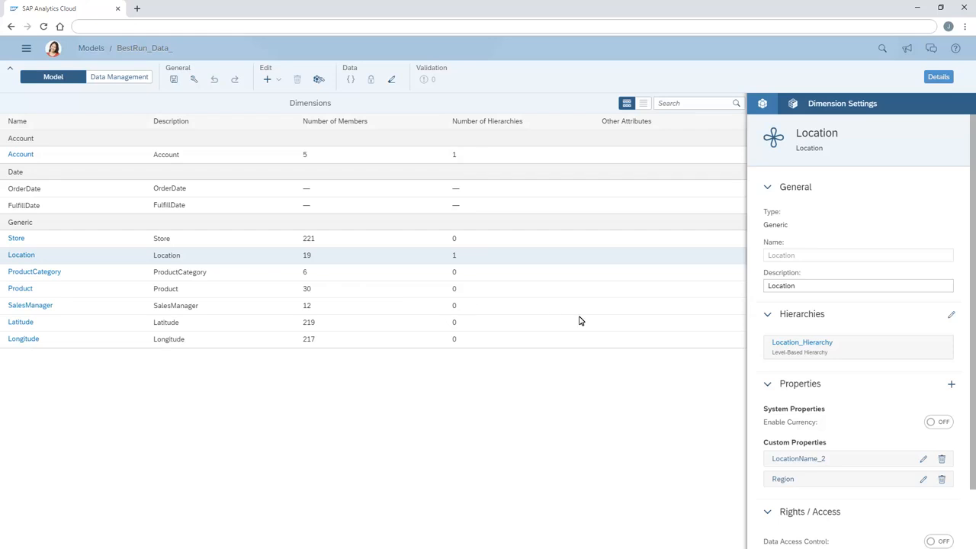
{"action": "left_click", "coordinate": [788, 347]}
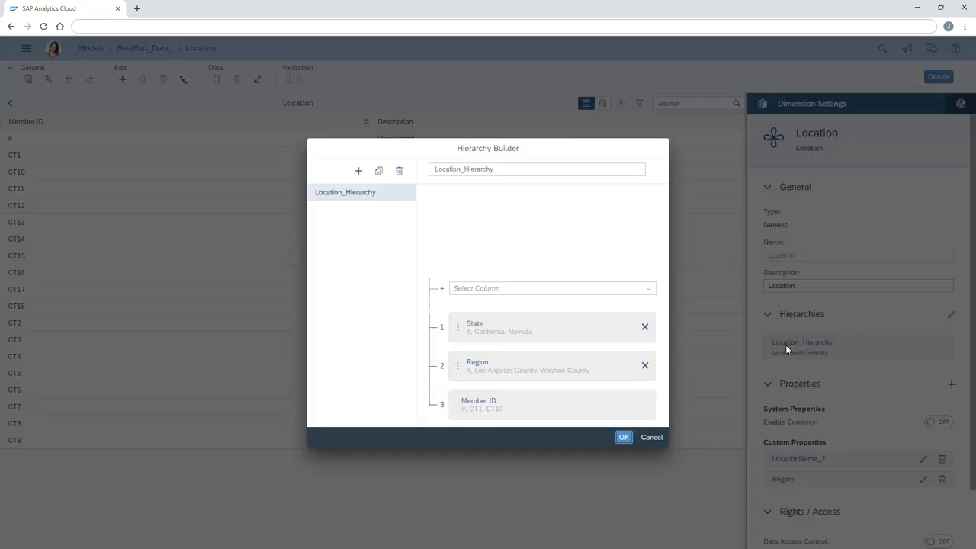
{"action": "left_click", "coordinate": [624, 437]}
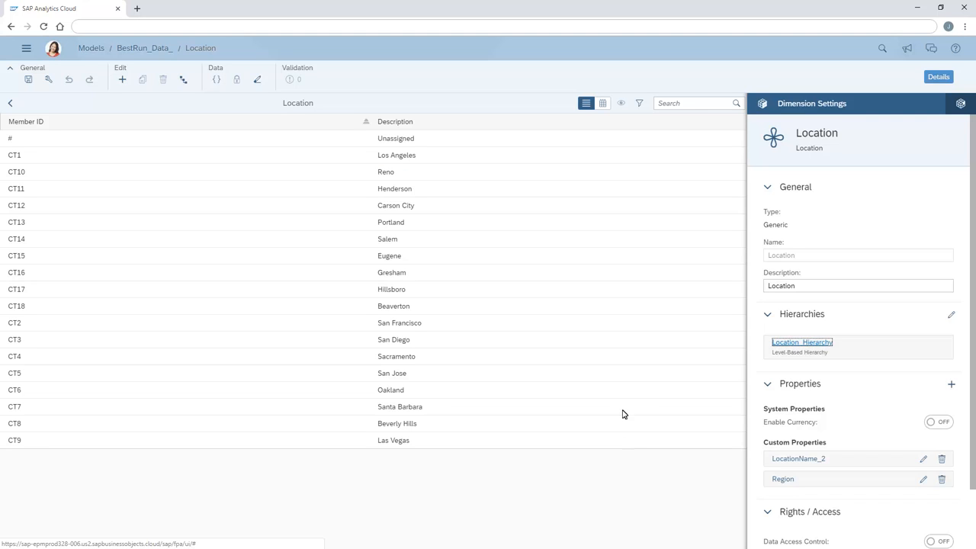
{"action": "left_click", "coordinate": [604, 105]}
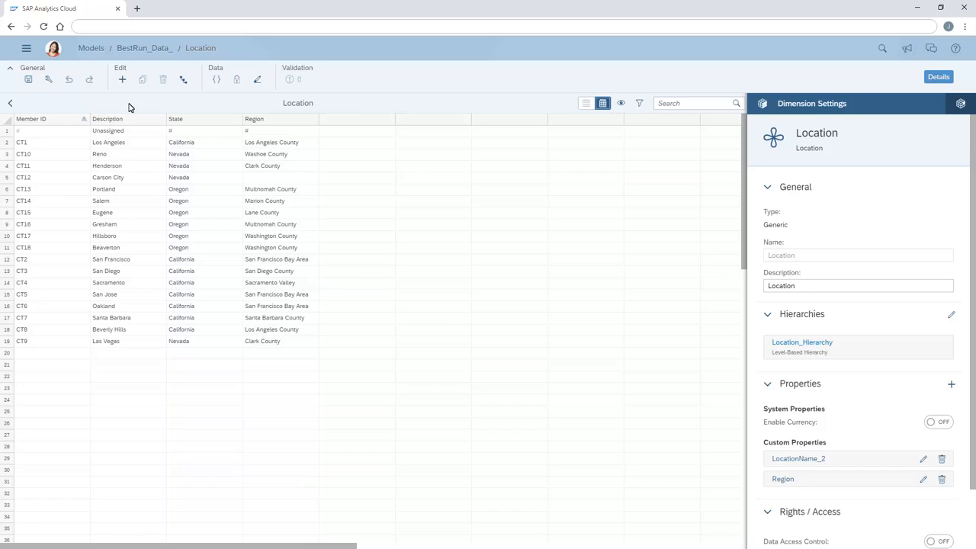
{"action": "left_click", "coordinate": [11, 105]}
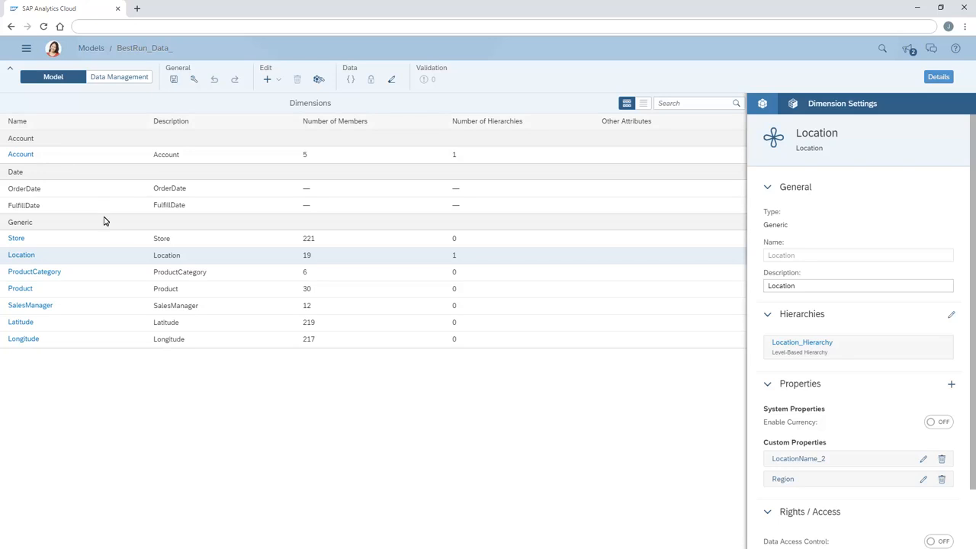
- Add a custom property with the ID ProductCategory to the Product dimension
{"action": "left_click", "coordinate": [168, 297]}
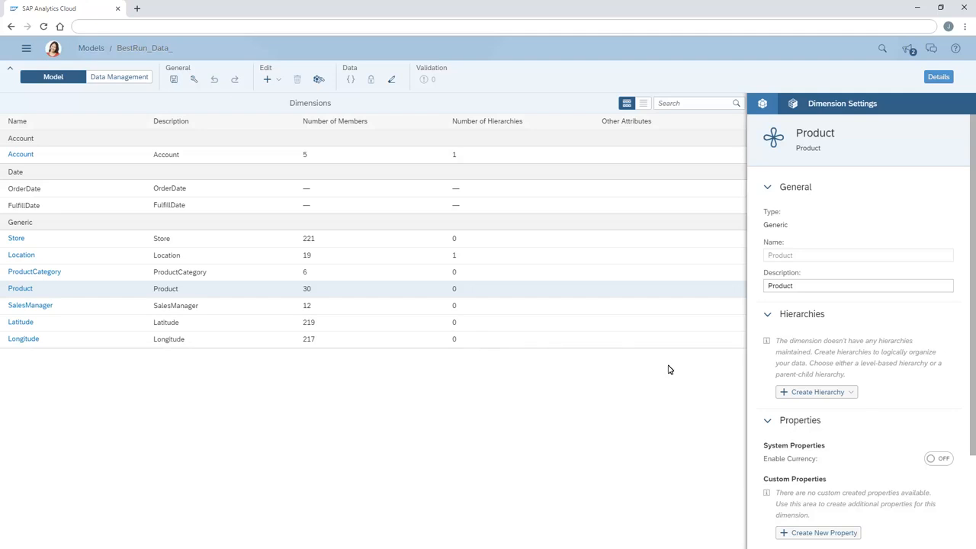
{"action": "left_click", "coordinate": [852, 393]}
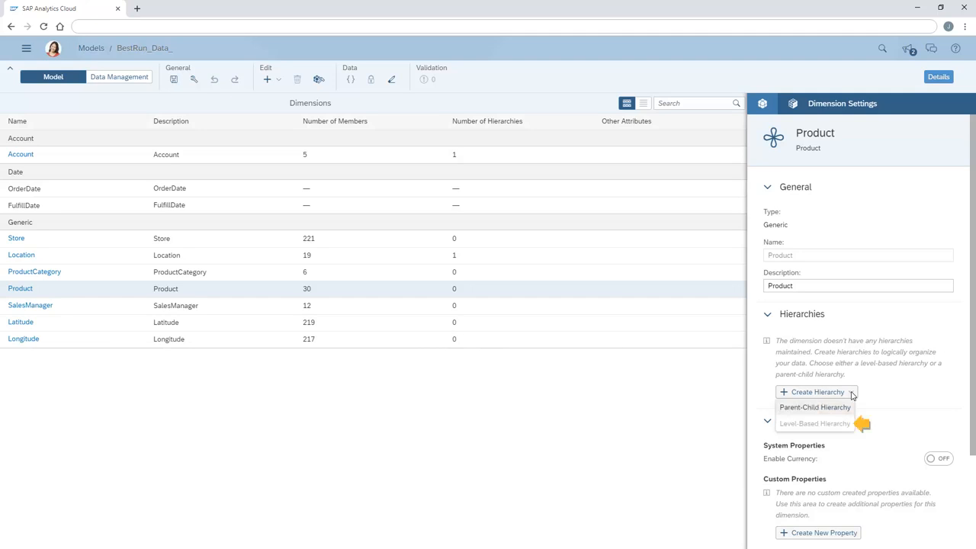
{"action": "left_click", "coordinate": [904, 395]}
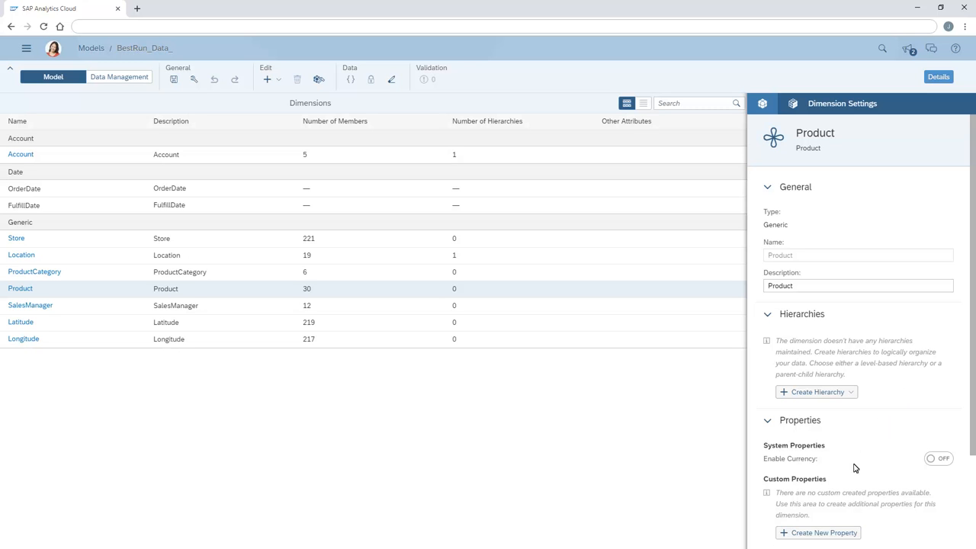
{"action": "left_click", "coordinate": [812, 533]}
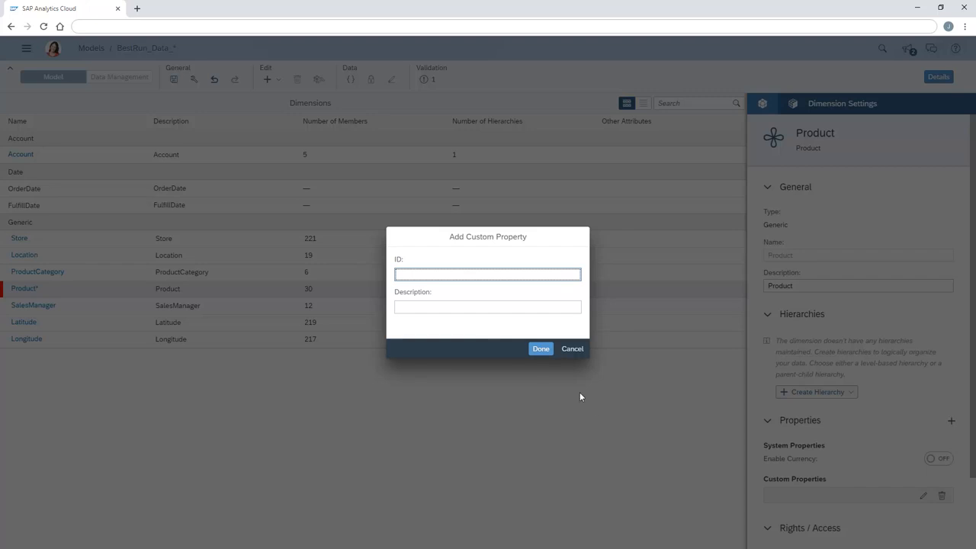
{"action": "type", "text": "ProductCategory"}
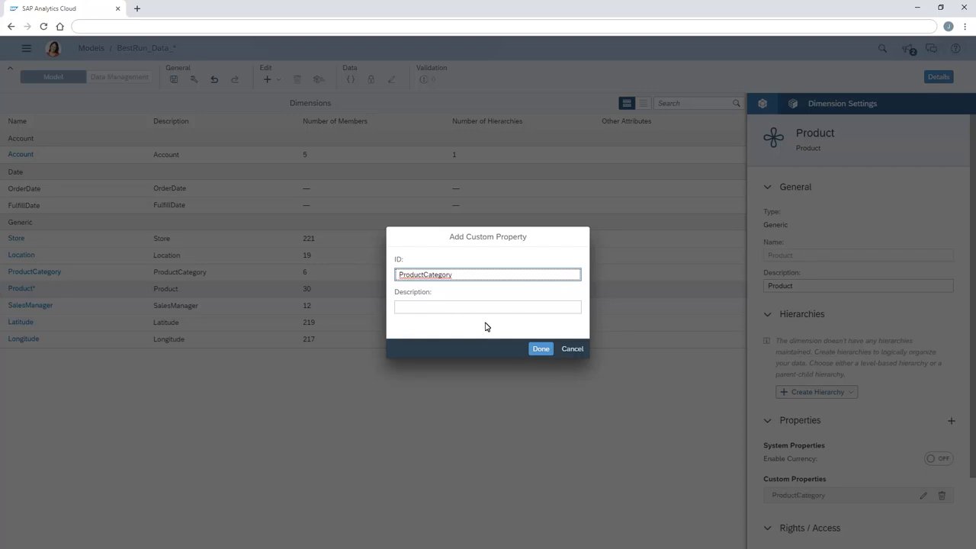
{"action": "left_click", "coordinate": [541, 351]}
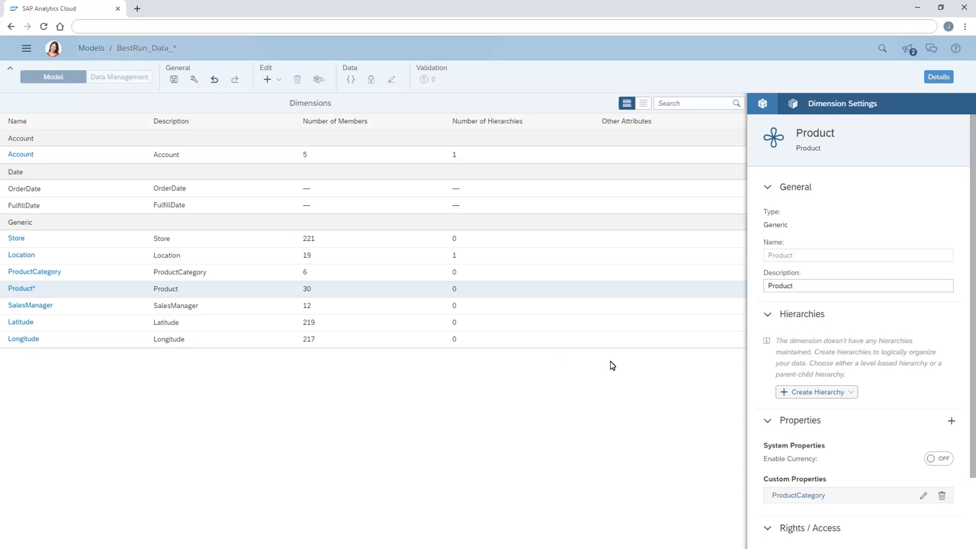
- Create a level-based hierarchy for the Product dimension with ProductCategory as the level above Member ID
{"action": "left_click", "coordinate": [851, 393]}
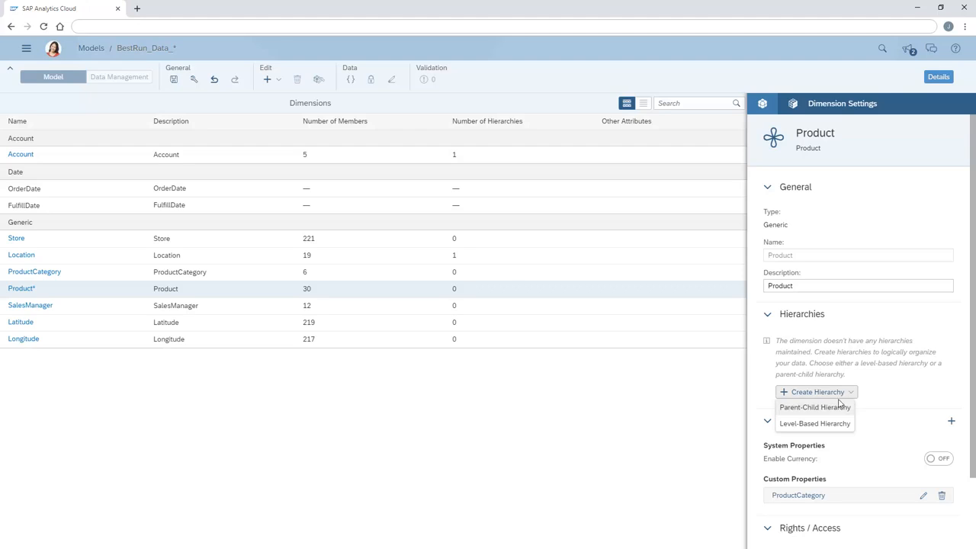
{"action": "left_click", "coordinate": [791, 425]}
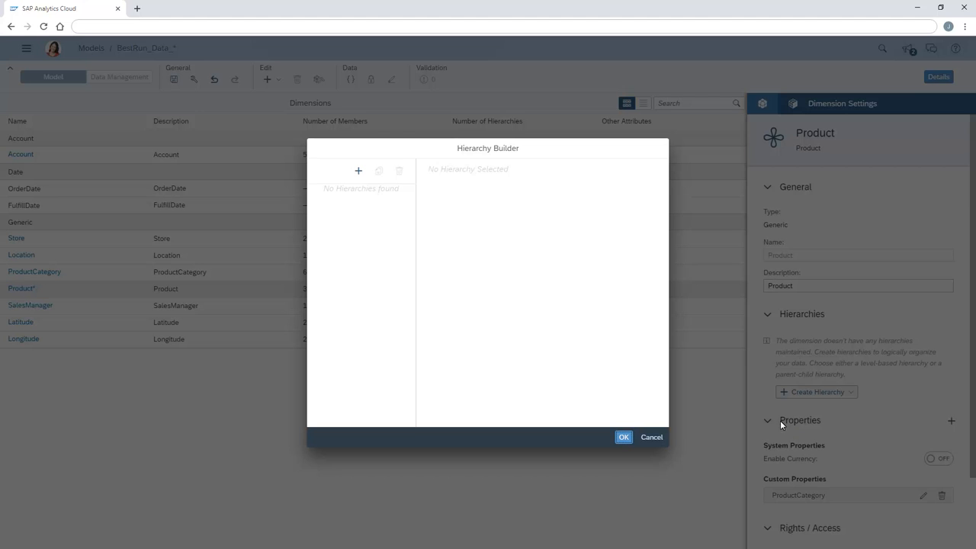
{"action": "left_click", "coordinate": [359, 171]}
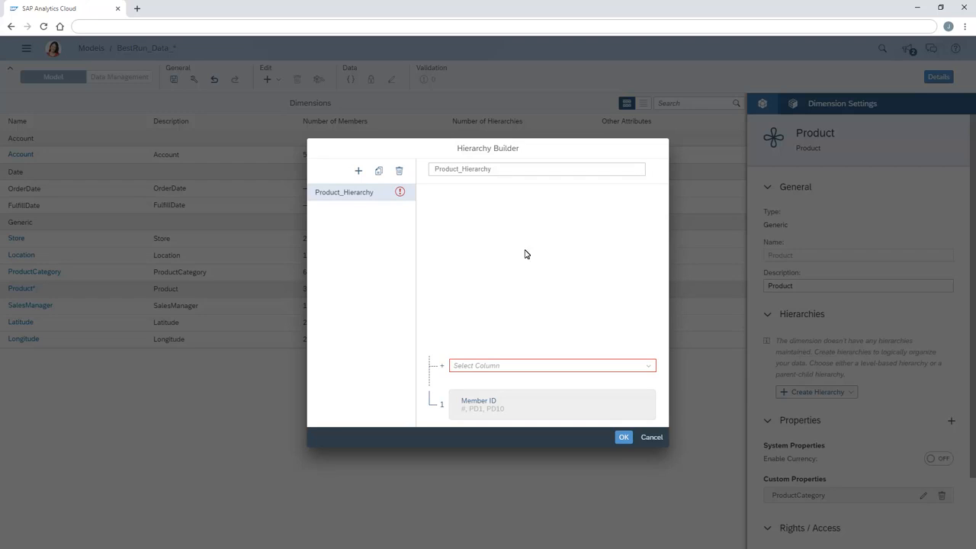
{"action": "left_click", "coordinate": [648, 366]}
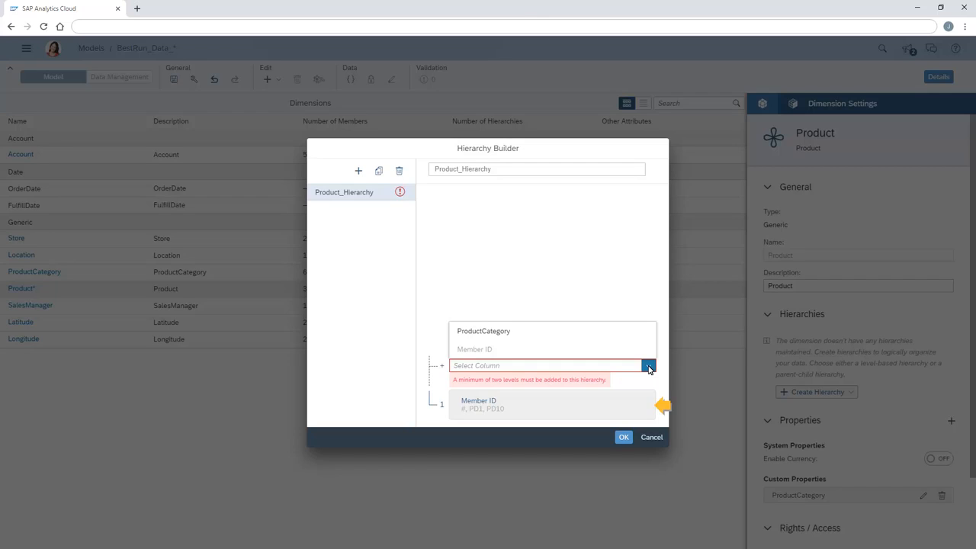
{"action": "left_click", "coordinate": [476, 337]}
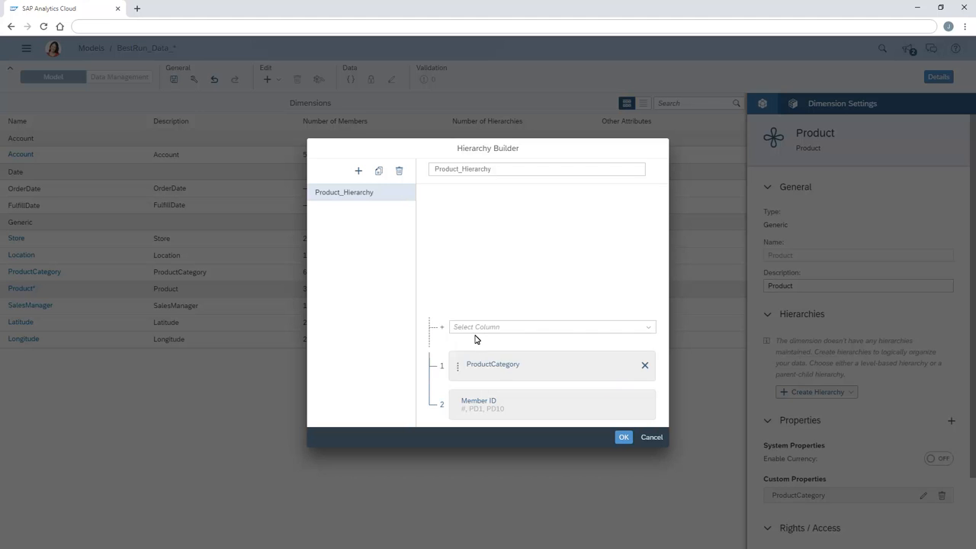
{"action": "left_click", "coordinate": [624, 438]}
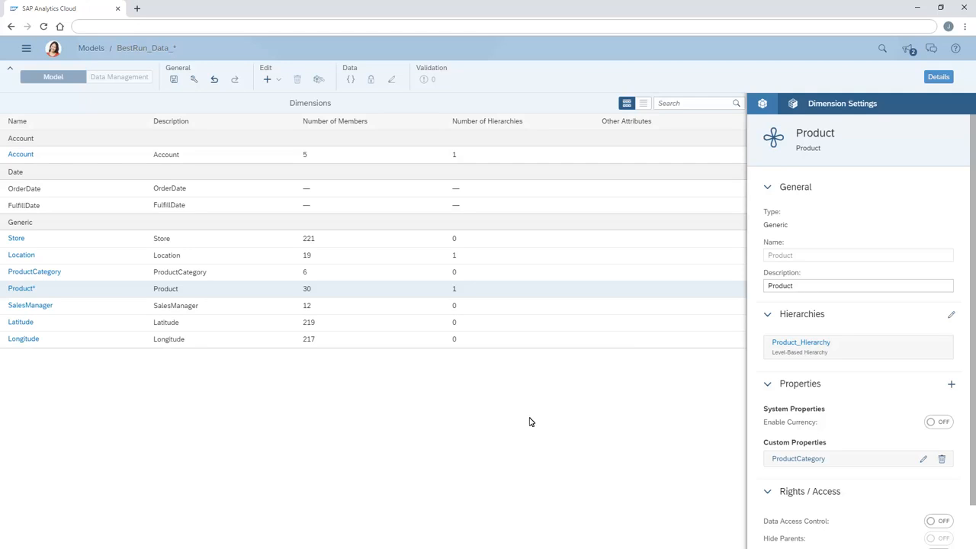
- Paste the category codes PC1 to PC5 into the ProductCategory column for Product members PD1 to PD29
{"action": "left_click", "coordinate": [21, 289]}
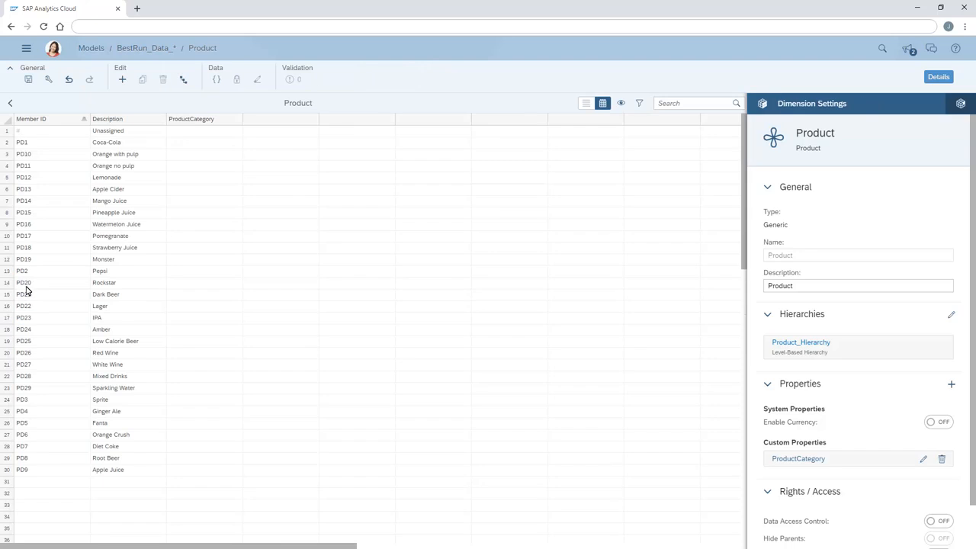
{"action": "left_click", "coordinate": [173, 147]}
{"action": "type", "text": "PC1 PC2 PC2 PC2 PC2 PC2 PC2 PC2 PC2 PC2 PC3 PC1 PC3 PC4 PC4 PC4 PC4 PC4 PC4 PC4 PC4 PC5 PC1 PC1 PC1 PC1 PC1 PC1 PC2"}
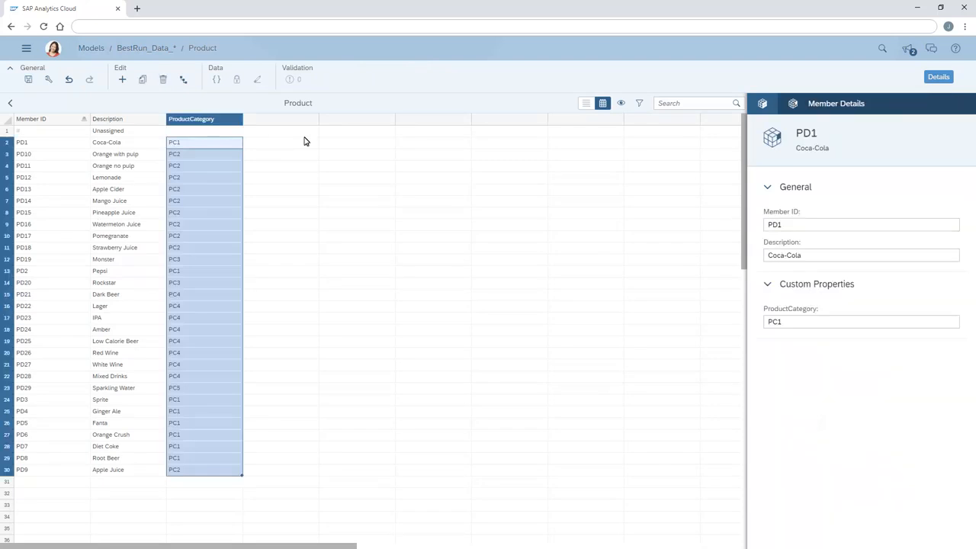
- Check the levels of the product hierarchy and save the model
{"action": "left_click", "coordinate": [763, 105]}
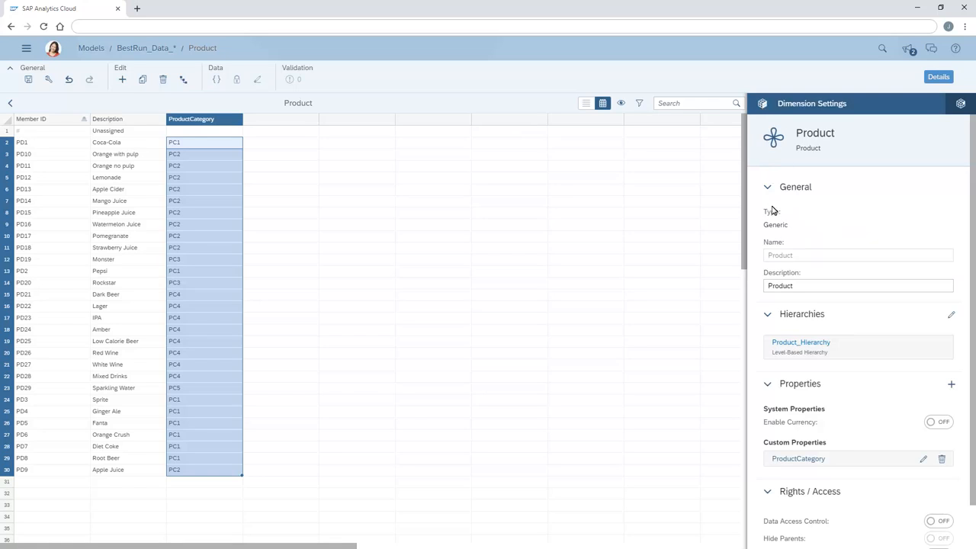
{"action": "left_click", "coordinate": [788, 348]}
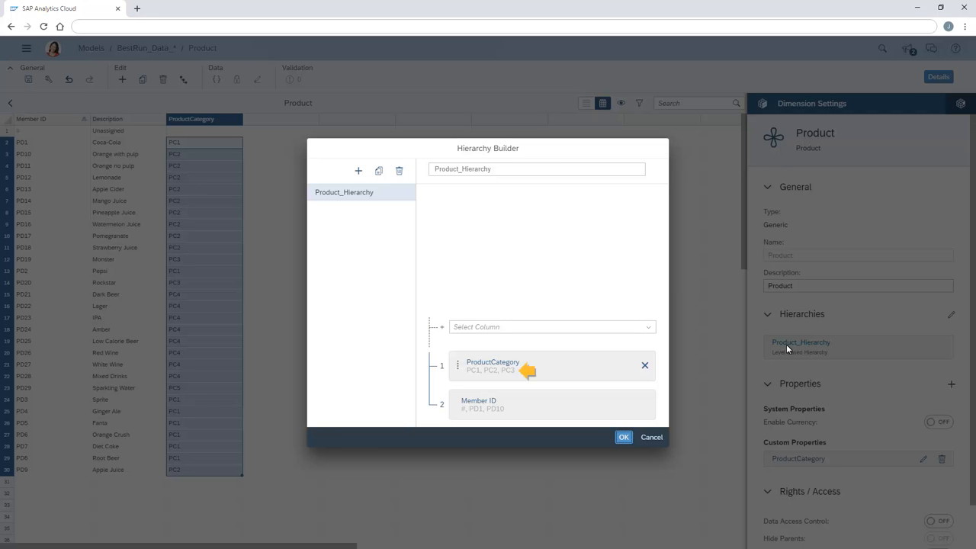
{"action": "left_click", "coordinate": [623, 437]}
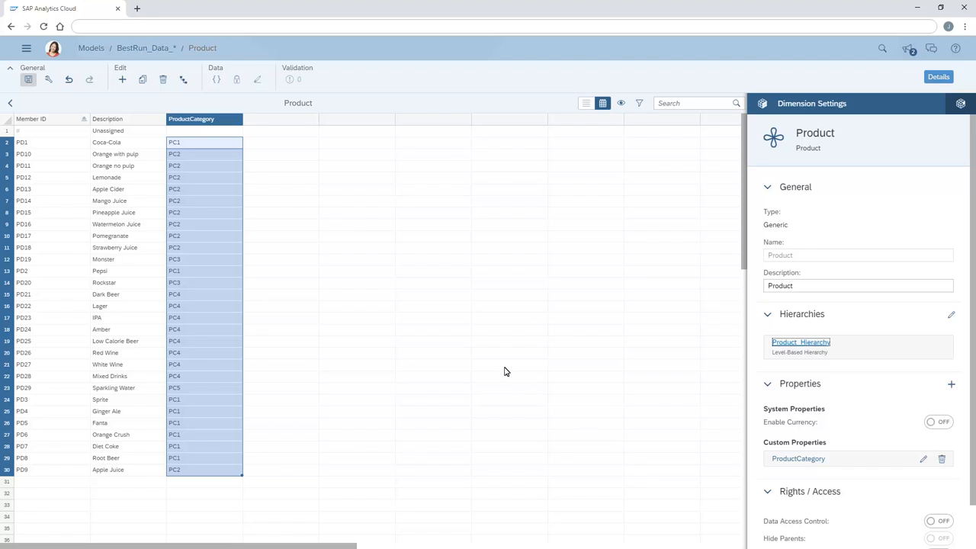
{"action": "left_click", "coordinate": [28, 81]}
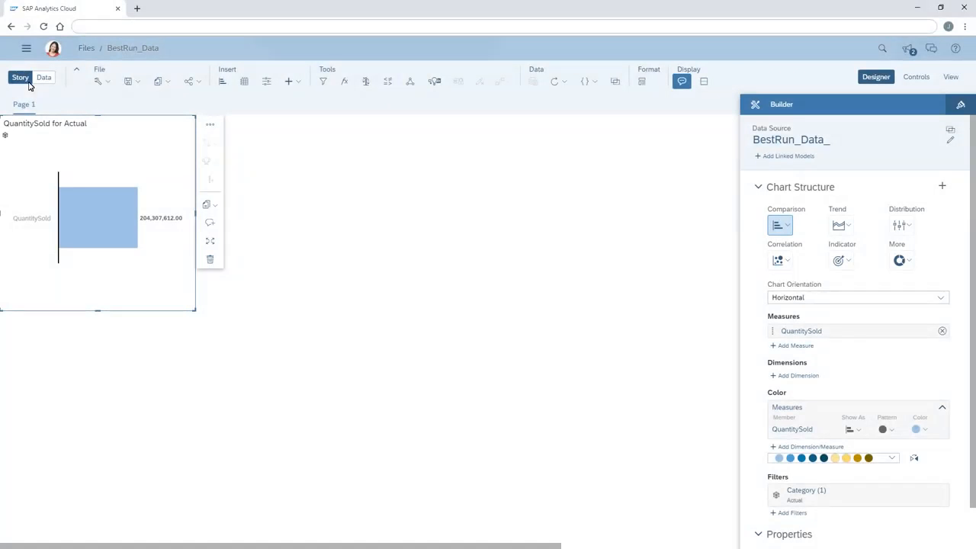
- Expand Location and Product in the chart's dimension choices and add Location as the QuantitySold chart's dimension
{"action": "left_click", "coordinate": [785, 377]}
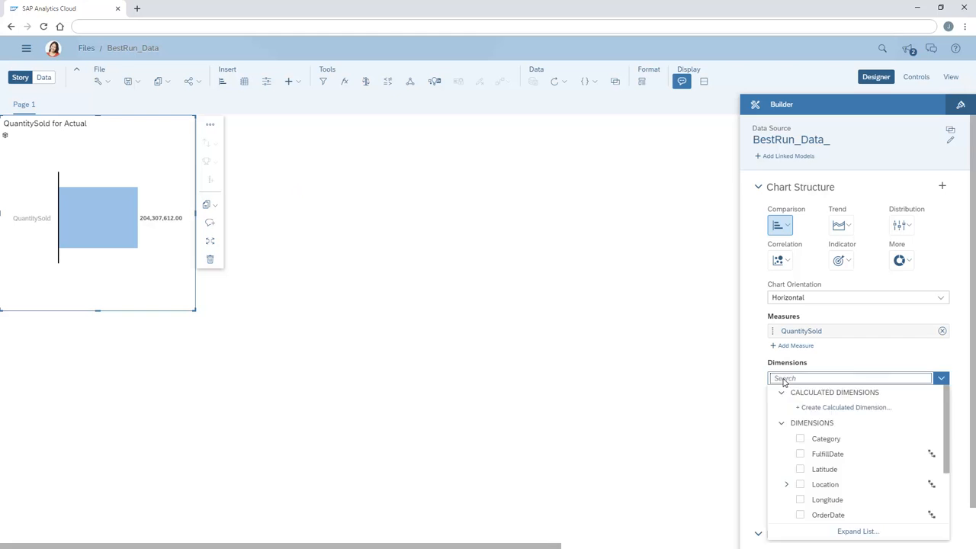
{"action": "left_click", "coordinate": [945, 502]}
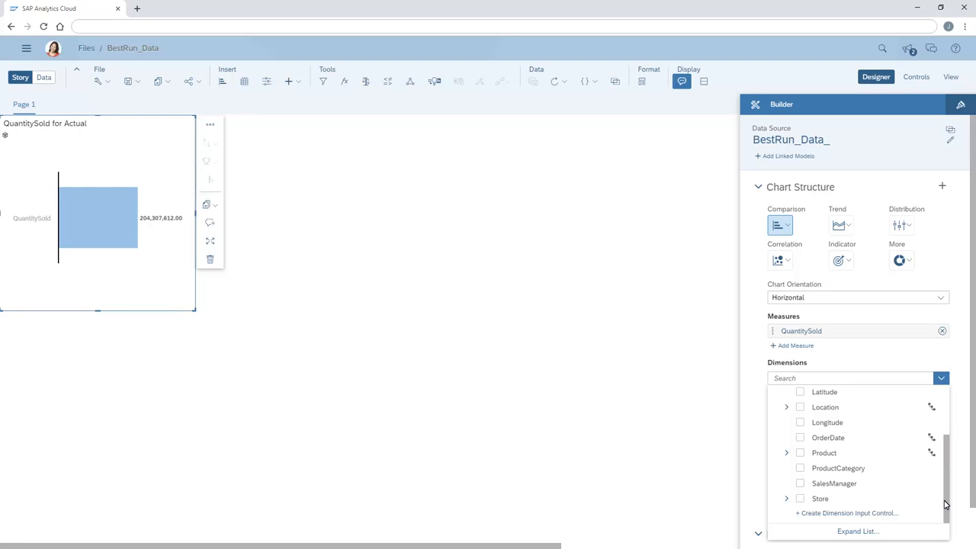
{"action": "left_click", "coordinate": [787, 408]}
{"action": "left_click", "coordinate": [787, 485]}
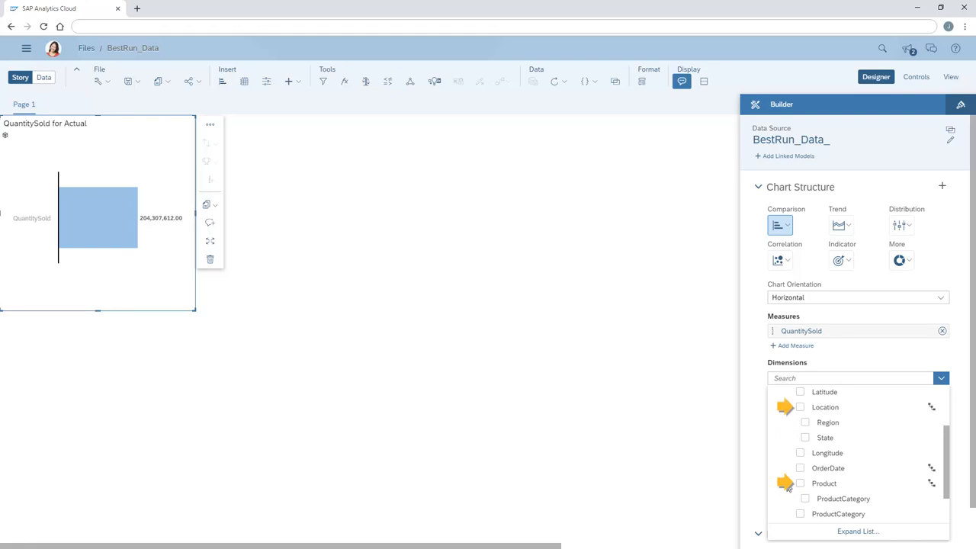
{"action": "left_click", "coordinate": [800, 407]}
{"action": "left_click", "coordinate": [750, 399]}
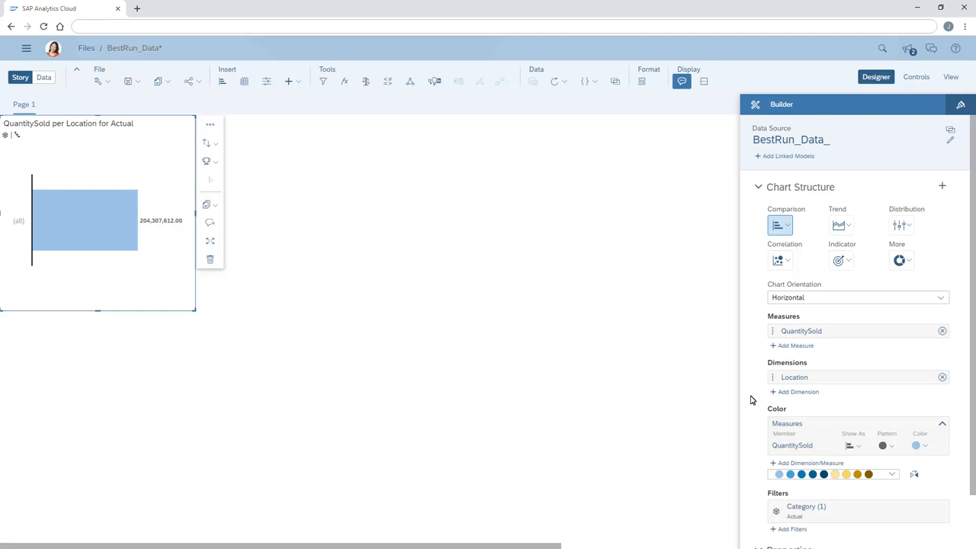
- Drill the QuantitySold chart down to the states and expand Oregon to show its regions alongside them
{"action": "left_click", "coordinate": [72, 222]}
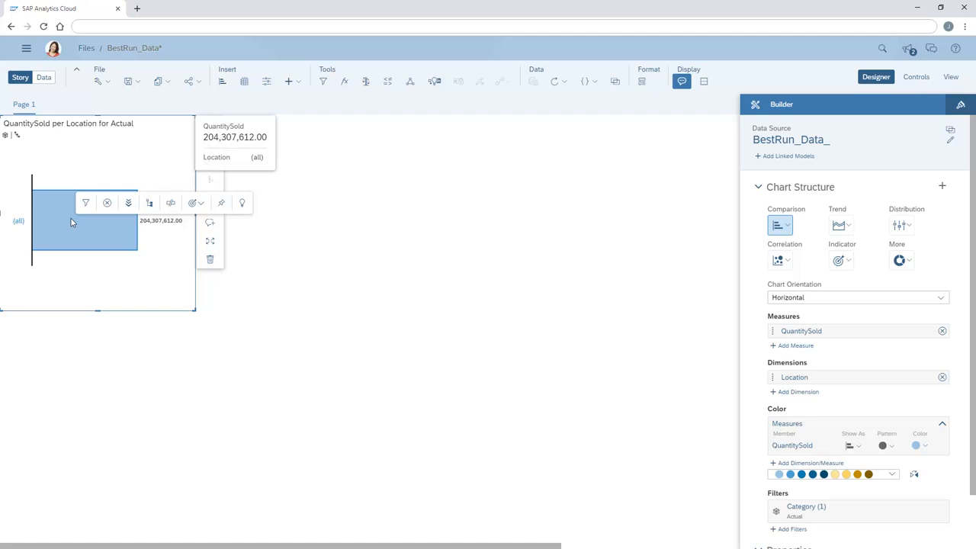
{"action": "left_click", "coordinate": [128, 203]}
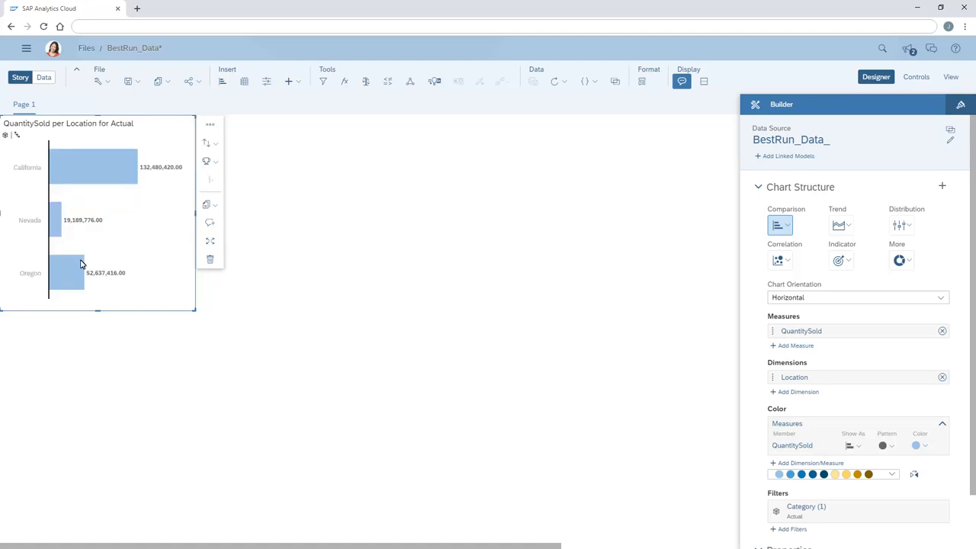
{"action": "left_click", "coordinate": [68, 279]}
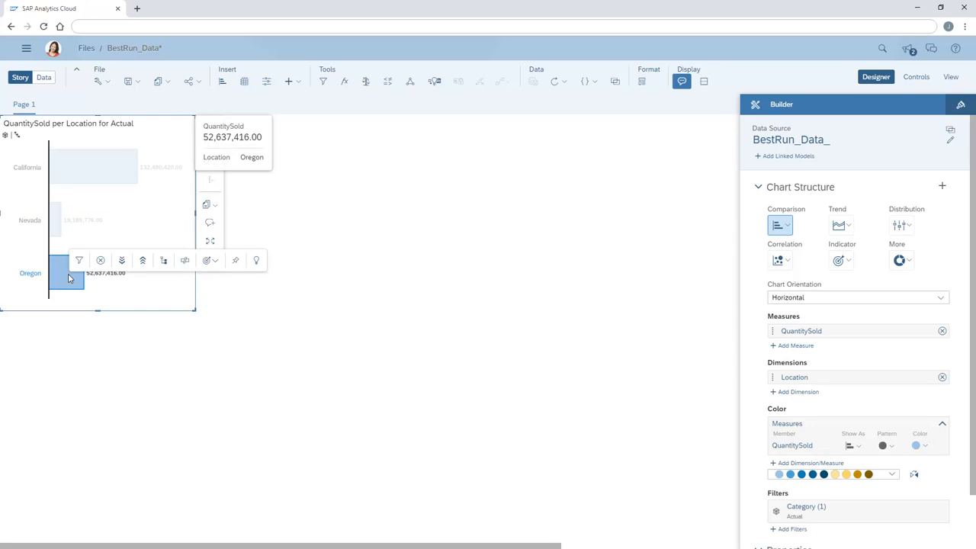
{"action": "left_click", "coordinate": [163, 261]}
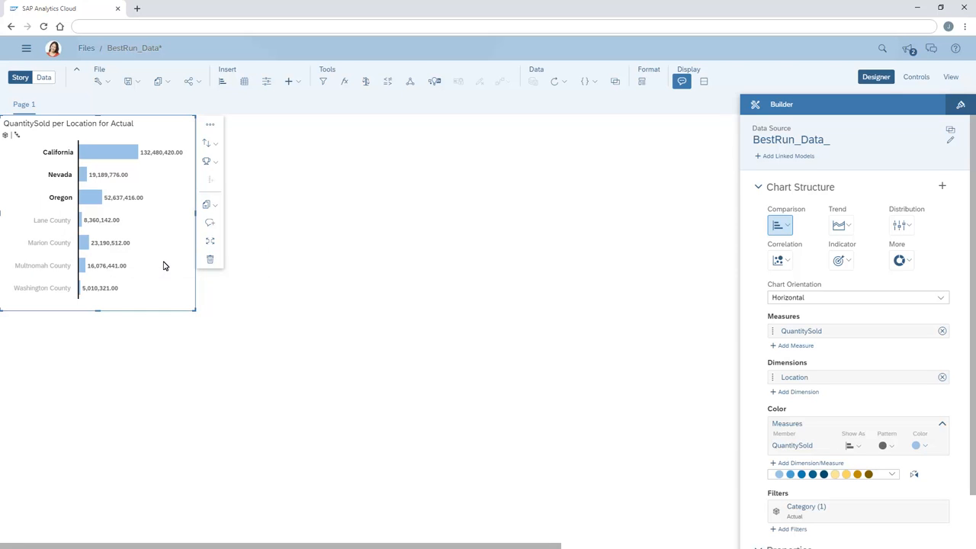
- Set the chart's Location hierarchy to Level 3 and include the parent levels
{"action": "left_click", "coordinate": [16, 135]}
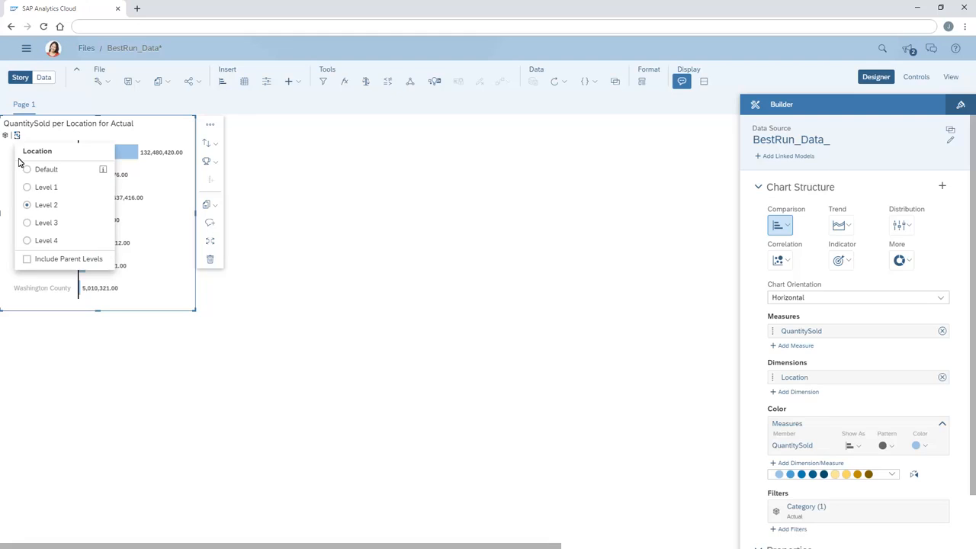
{"action": "left_click", "coordinate": [28, 223]}
{"action": "left_click", "coordinate": [17, 136]}
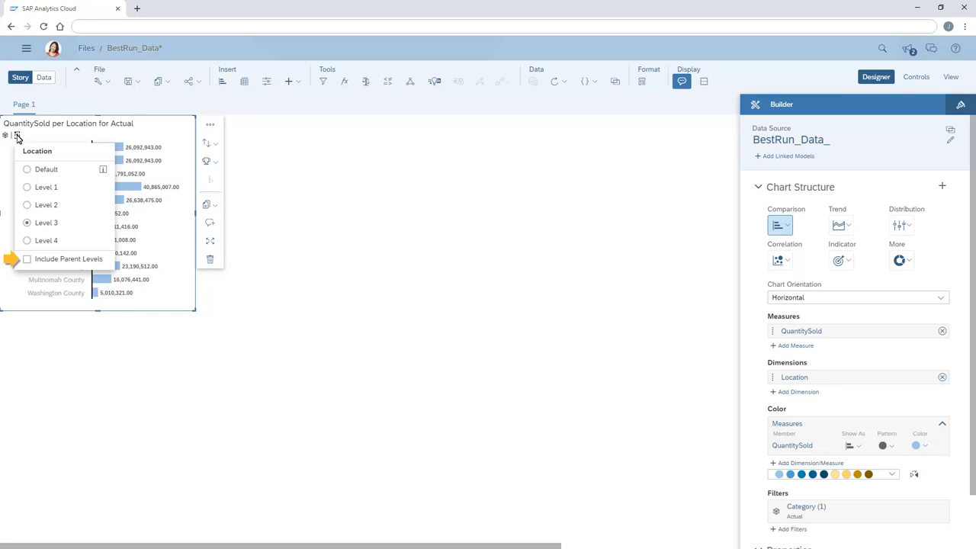
{"action": "left_click", "coordinate": [26, 260]}
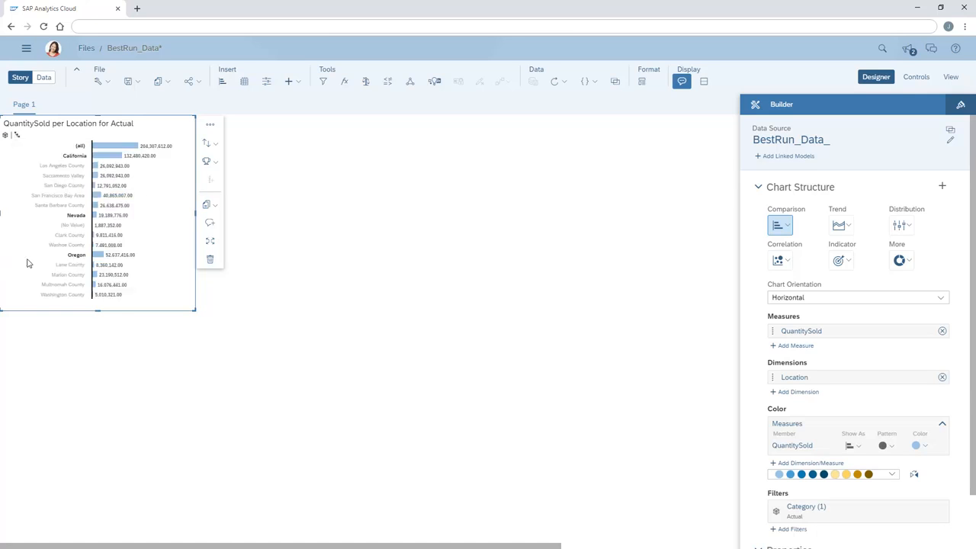